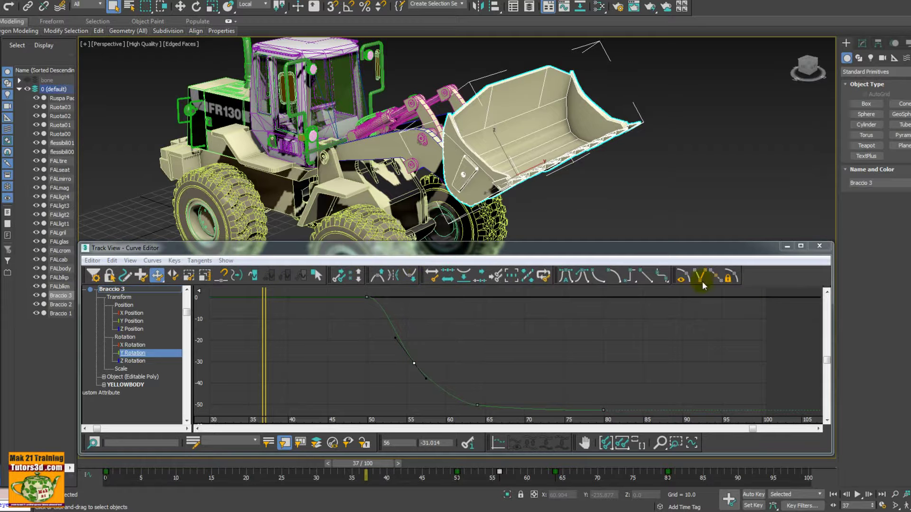
Step: Bring up the Curve Editor's right-click menu to reveal the Load Layout submenu
right_click(760, 281)
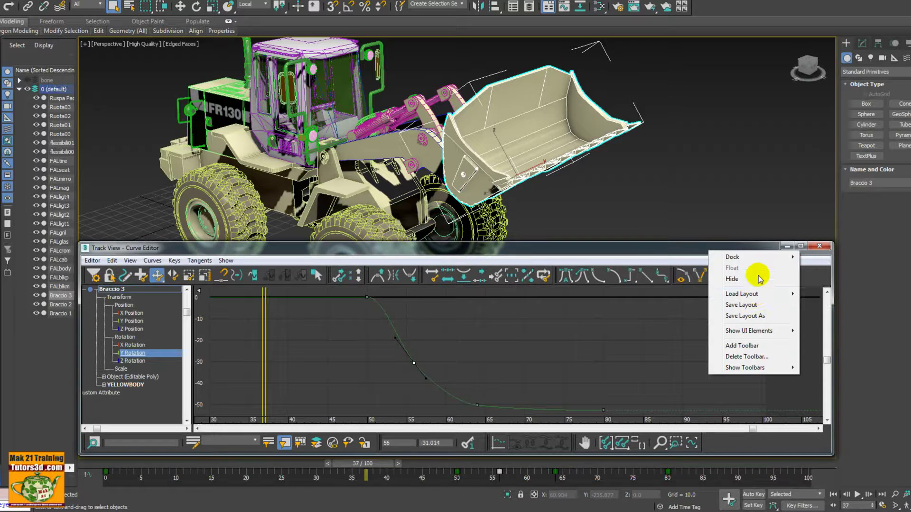
mouse_move(741, 295)
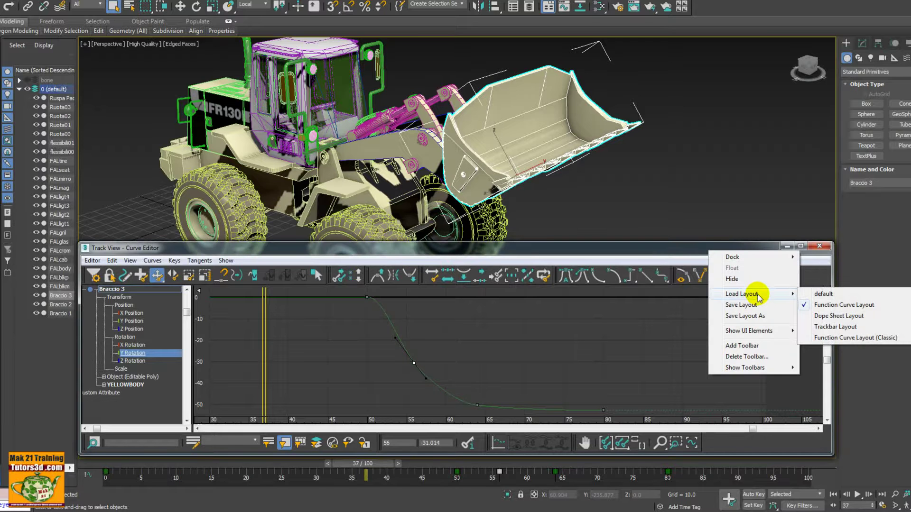
Step: Load the default layout and scroll the track list left to show the full scene tree
click(824, 294)
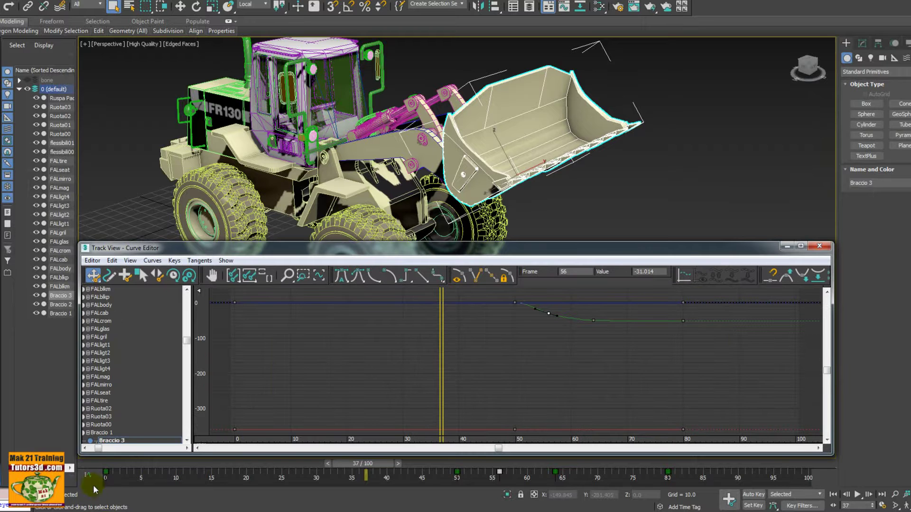
click(85, 449)
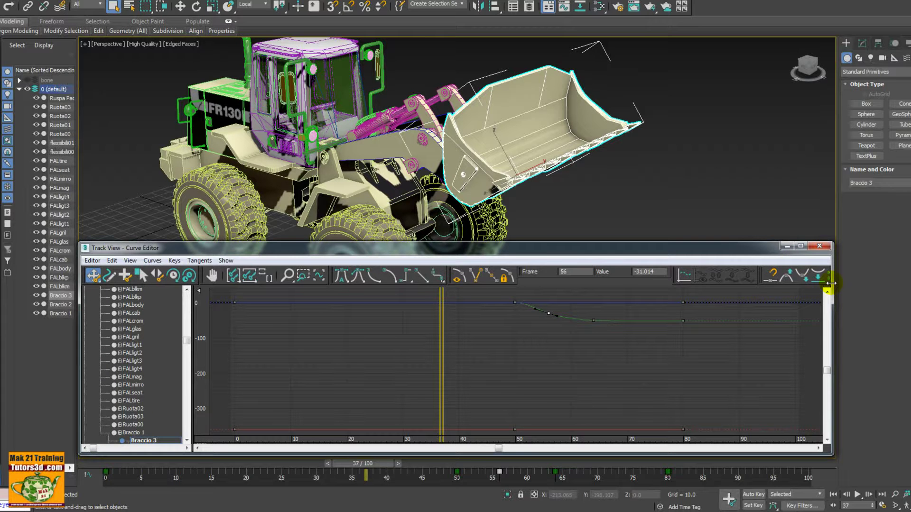
Step: Move the Curve Editor to the screen's left edge and stretch it nearly full width
drag(831, 283, 903, 283)
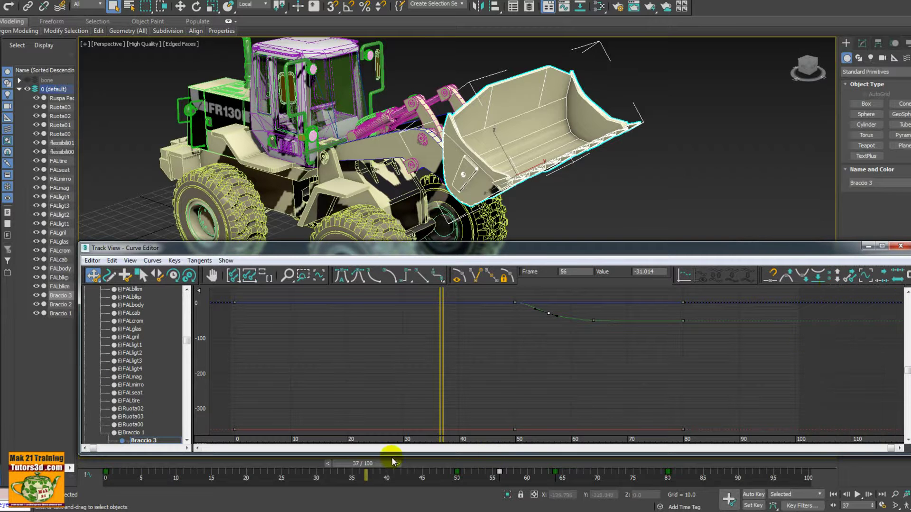
drag(336, 254, 276, 251)
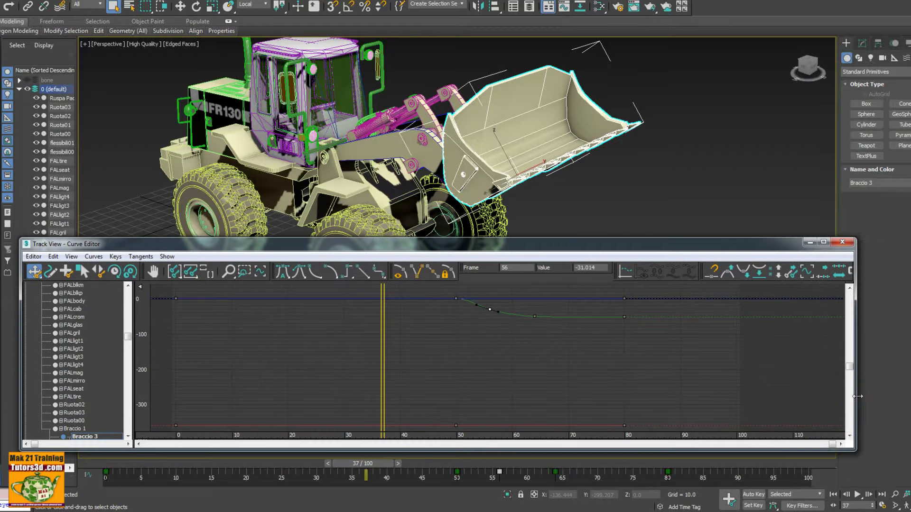
drag(857, 396, 902, 397)
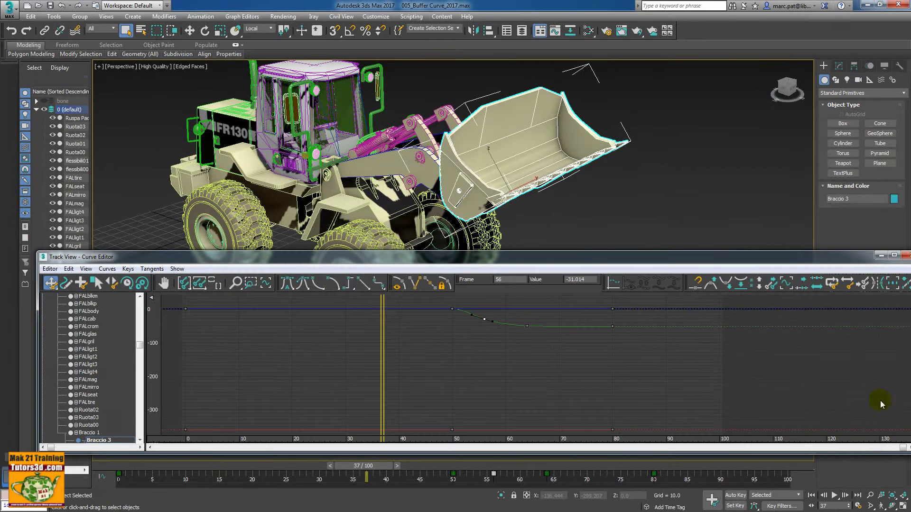
drag(583, 260, 554, 262)
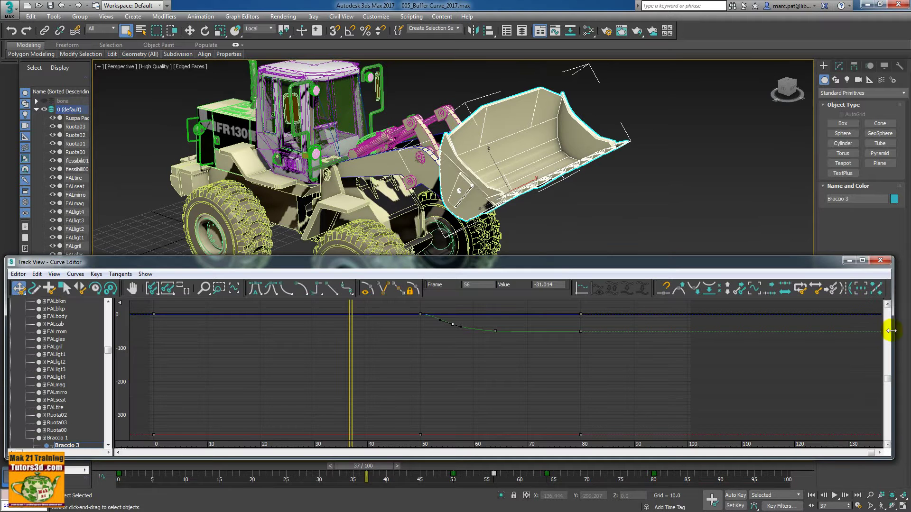
drag(891, 330, 892, 332)
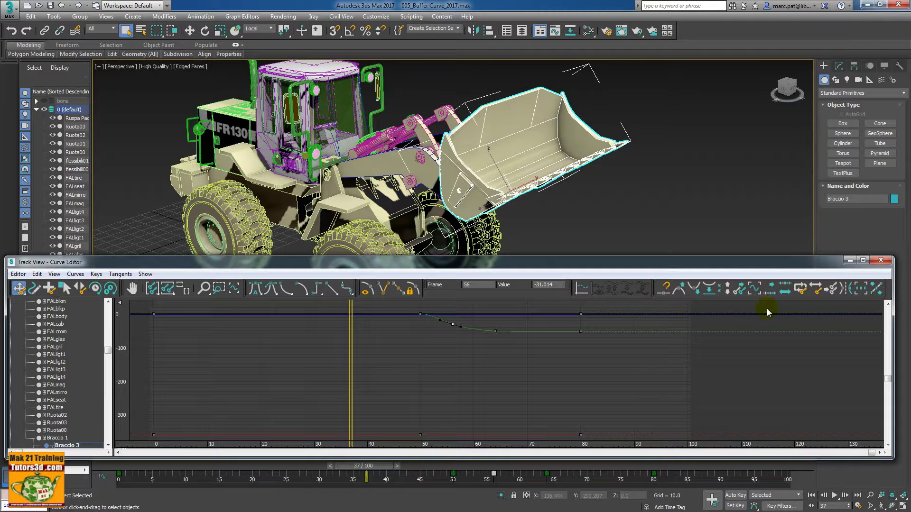
right_click(889, 289)
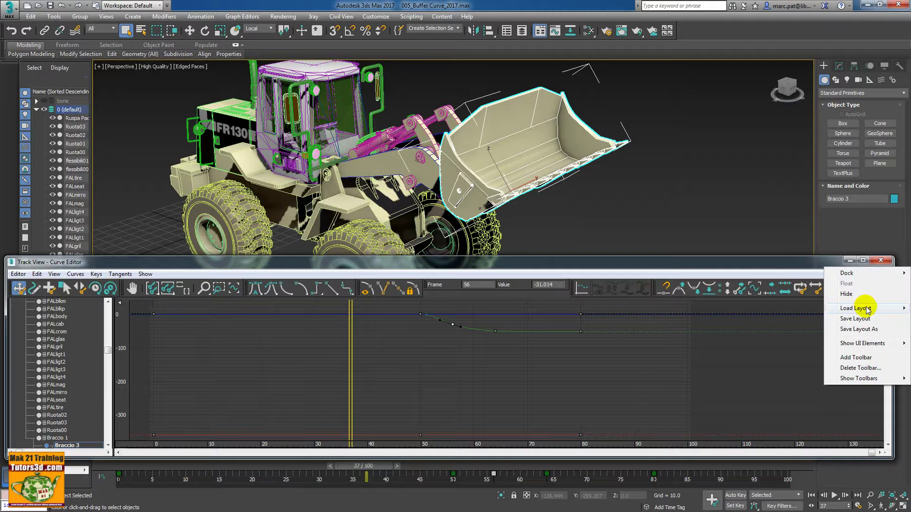
mouse_move(856, 309)
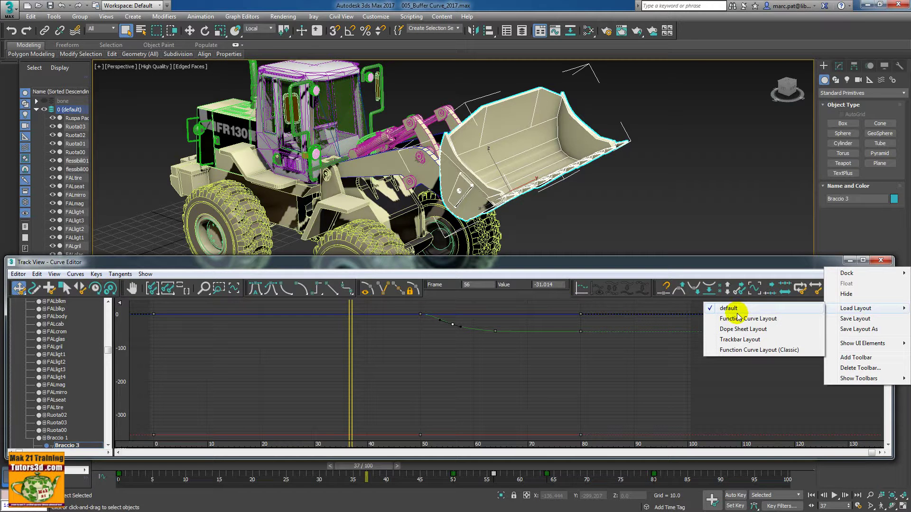
click(738, 318)
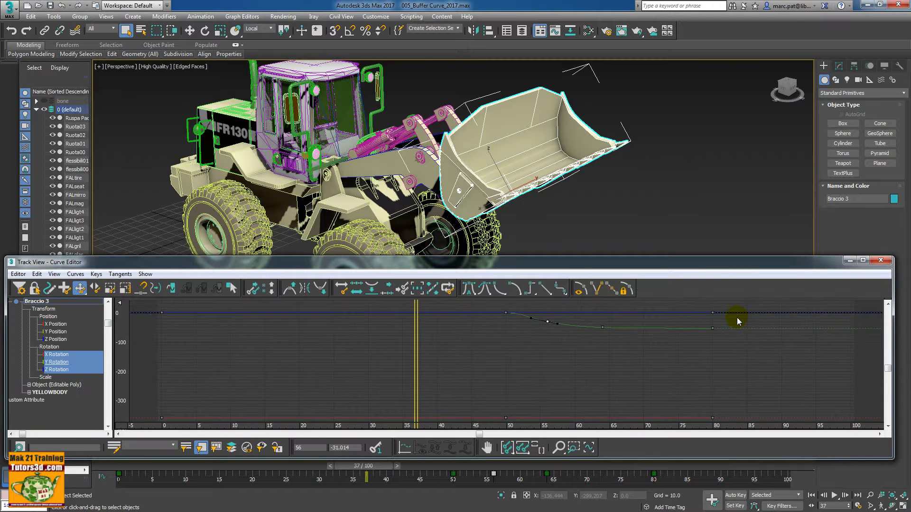
right_click(719, 287)
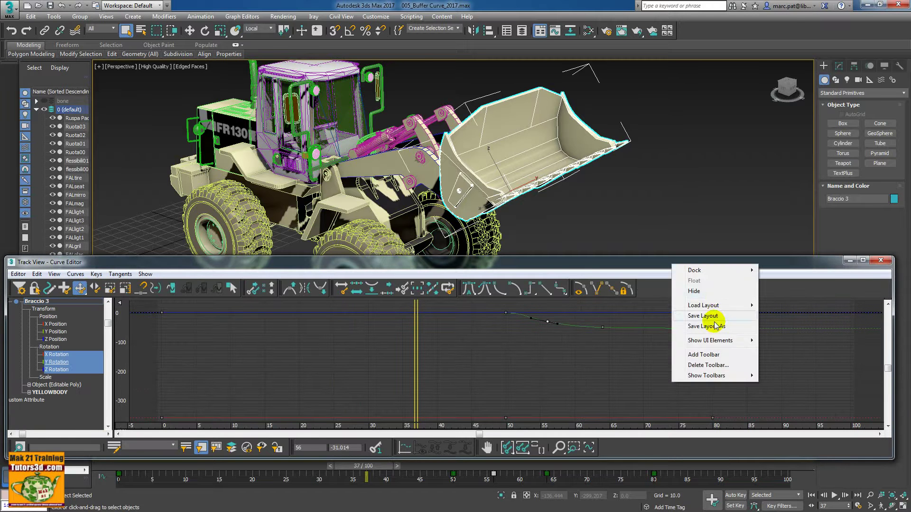
mouse_move(703, 305)
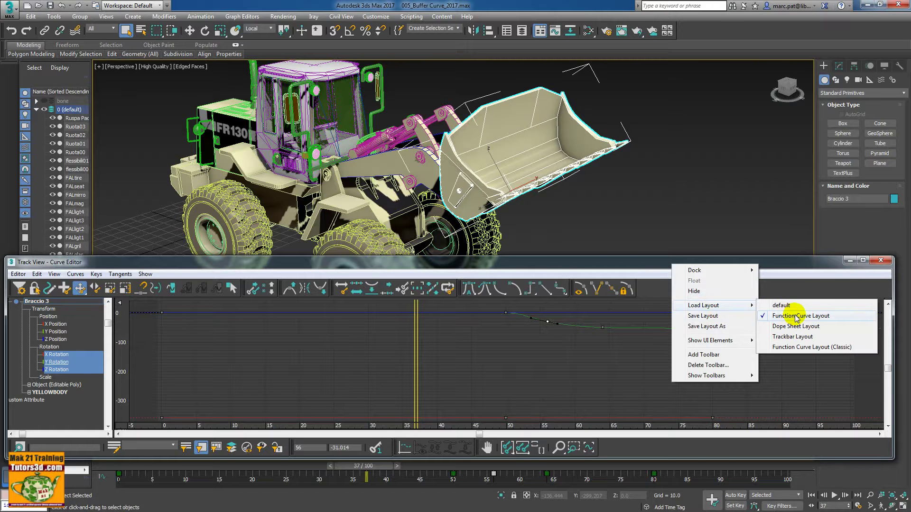
click(794, 268)
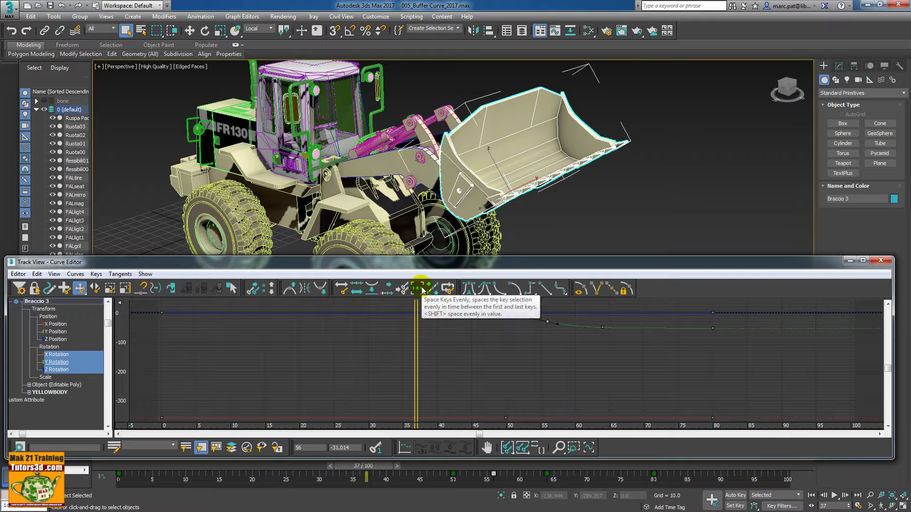
right_click(704, 290)
mouse_move(741, 307)
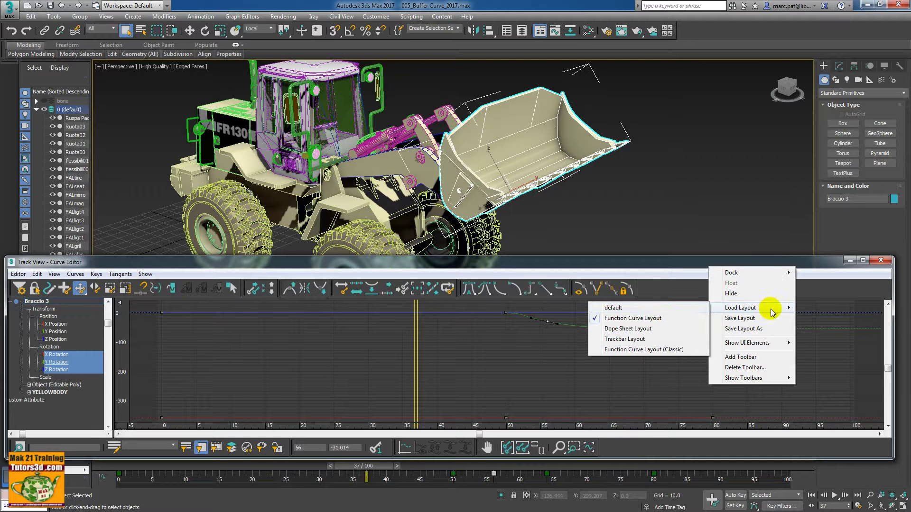
click(659, 308)
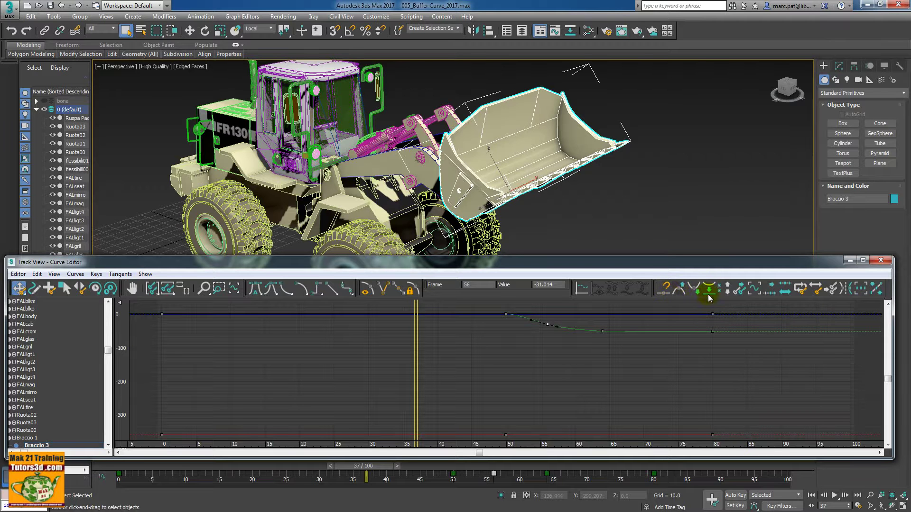
Step: Load the Dope Sheet layout from the Curve Editor's layout list
right_click(887, 289)
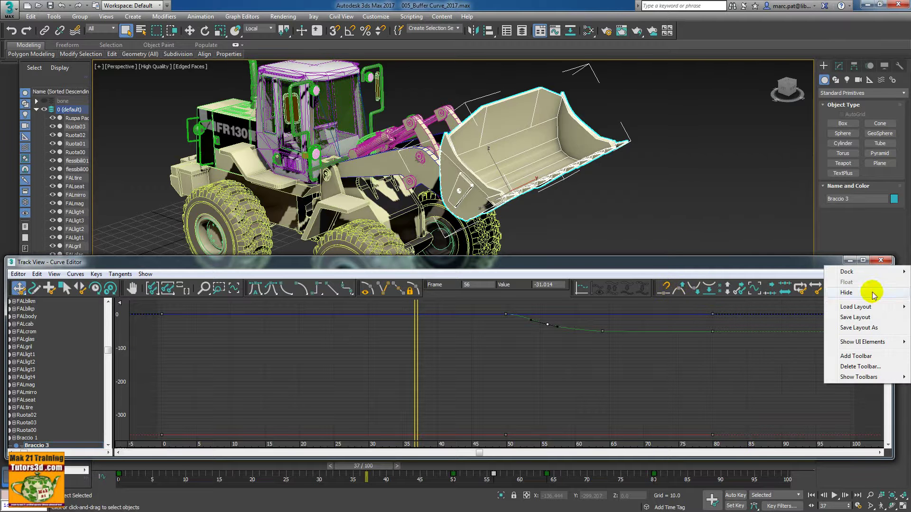
click(860, 306)
click(748, 328)
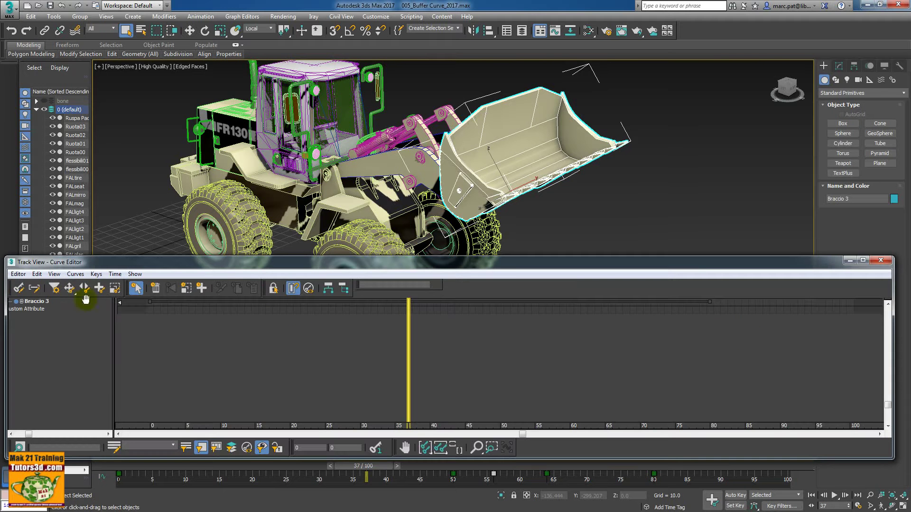
Step: Switch the Track View to the Dope Sheet editor, then back to the Curve Editor
click(18, 274)
click(34, 295)
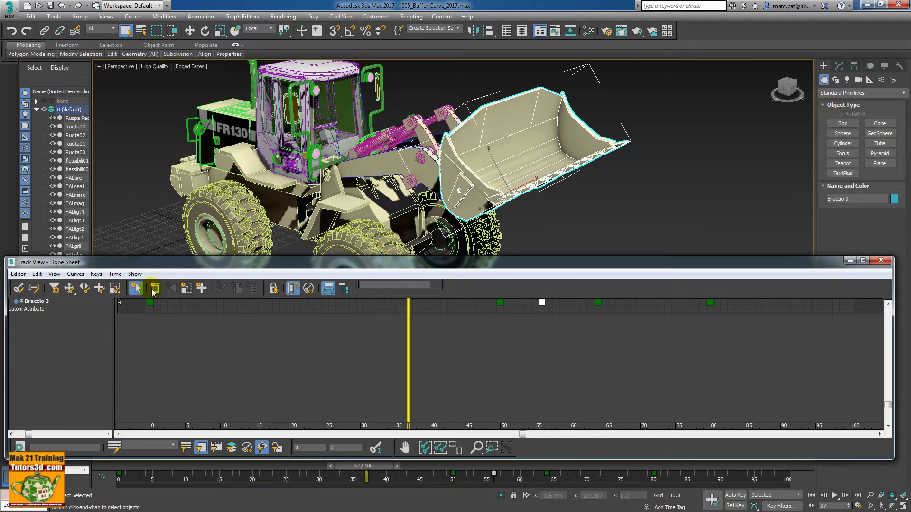
click(18, 274)
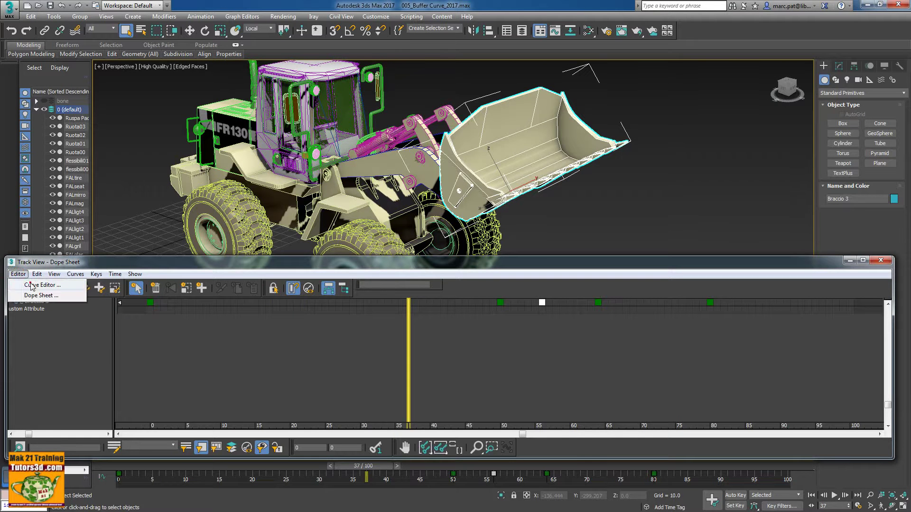
click(29, 285)
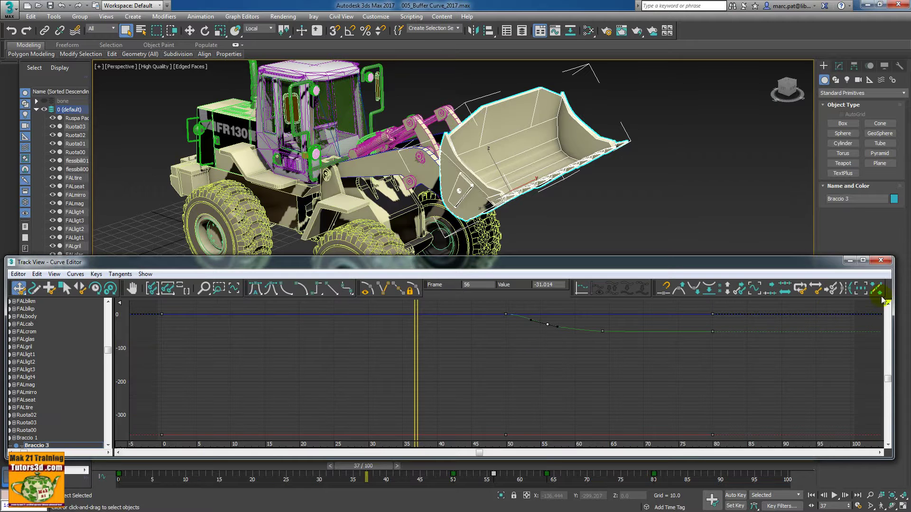
Step: Load the Trackbar Layout so Braccio 3's transform tracks are listed
right_click(882, 276)
mouse_move(855, 310)
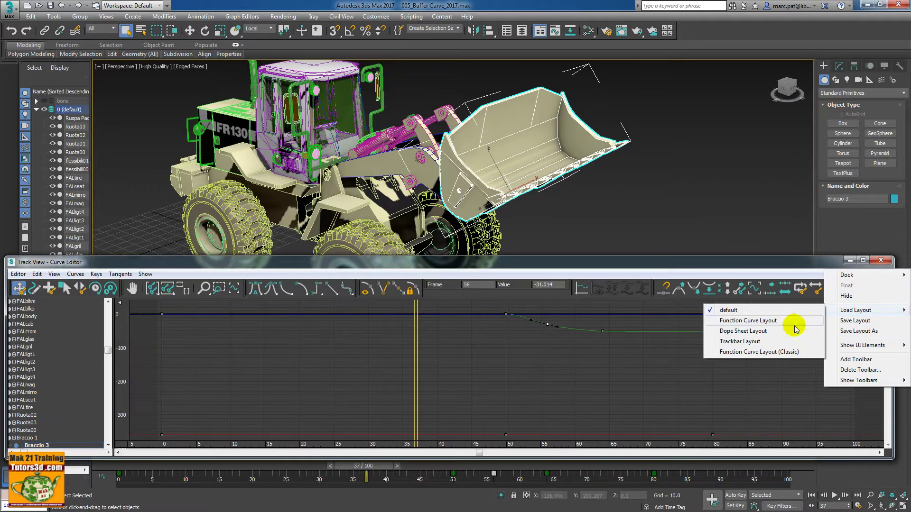
click(749, 343)
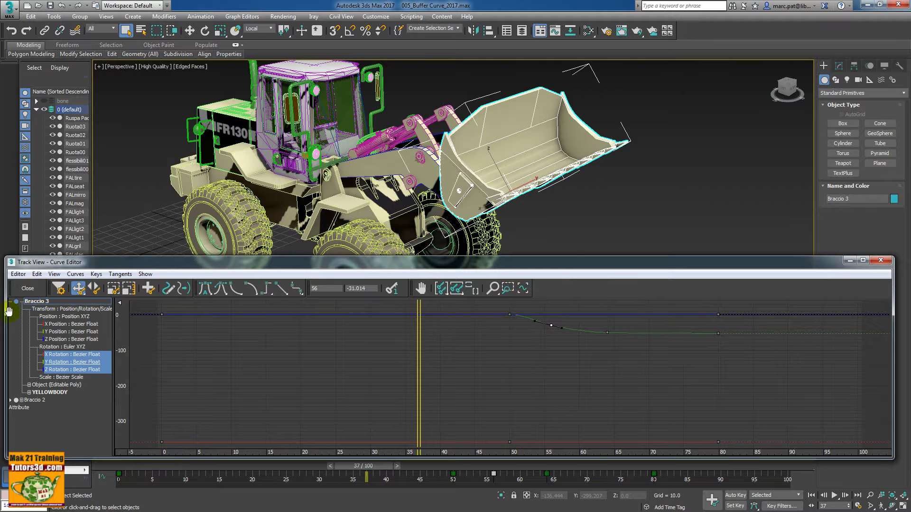
click(27, 293)
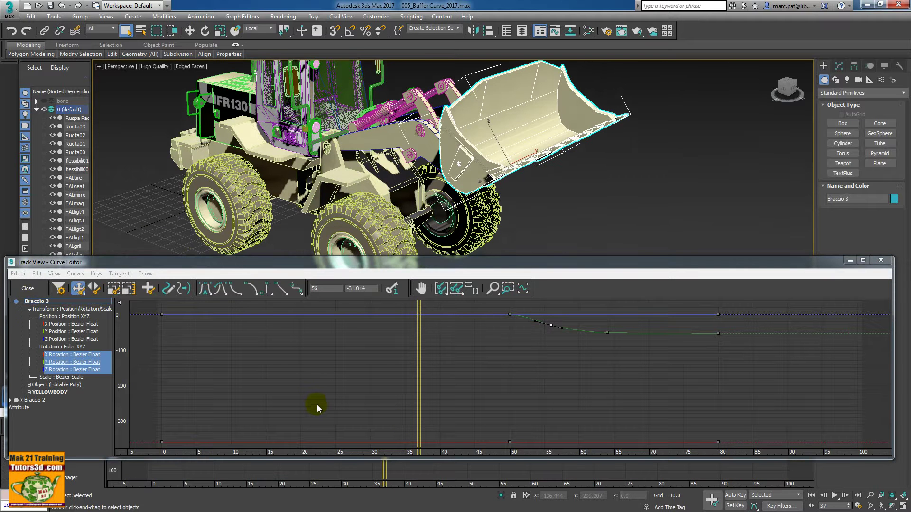
drag(300, 263, 498, 234)
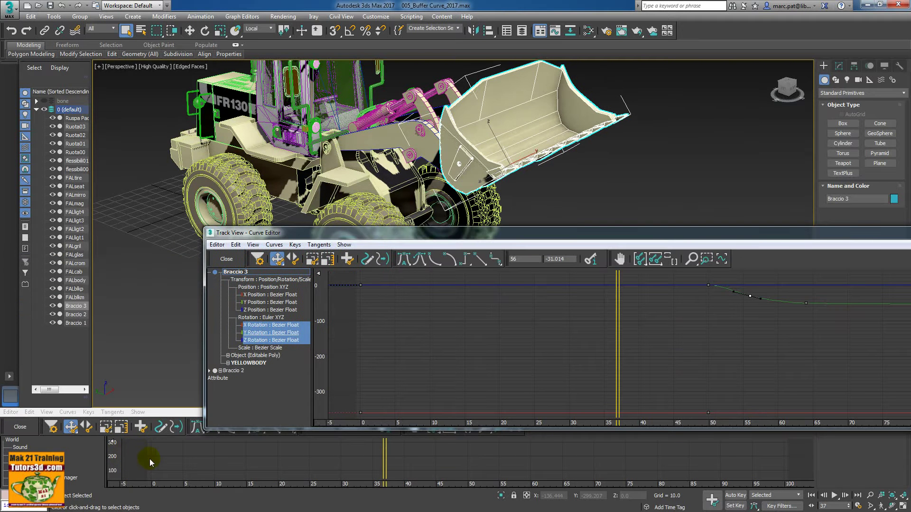
drag(335, 234, 234, 175)
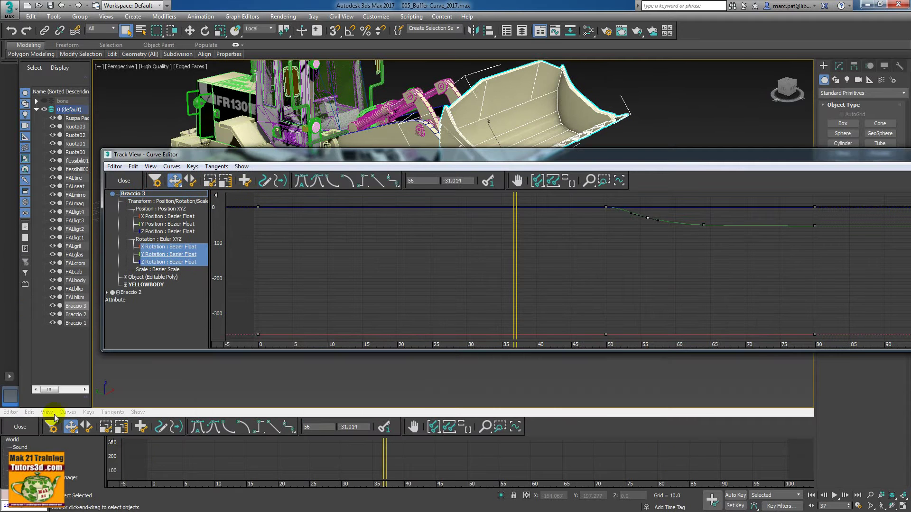
click(24, 425)
drag(409, 215, 337, 274)
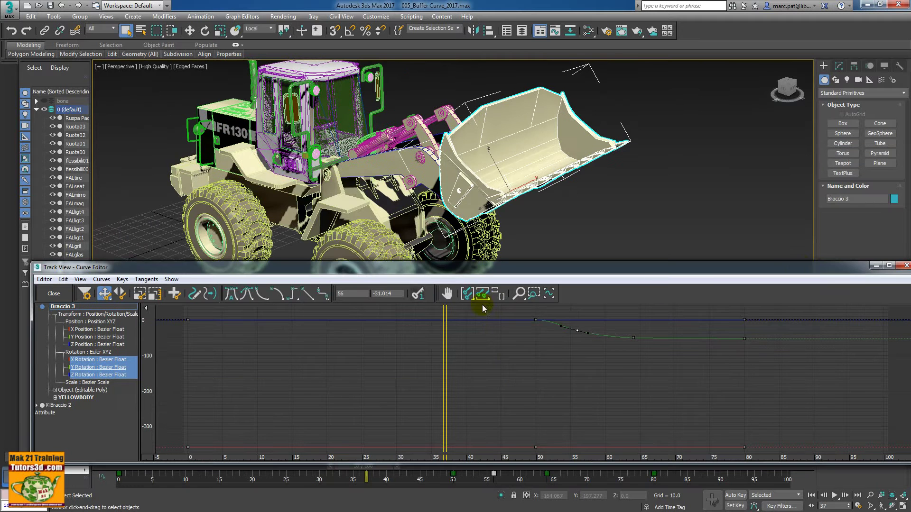
Step: Load Function Curve Layout (Classic), then narrow and reposition the floating editor window
right_click(740, 297)
mouse_move(718, 314)
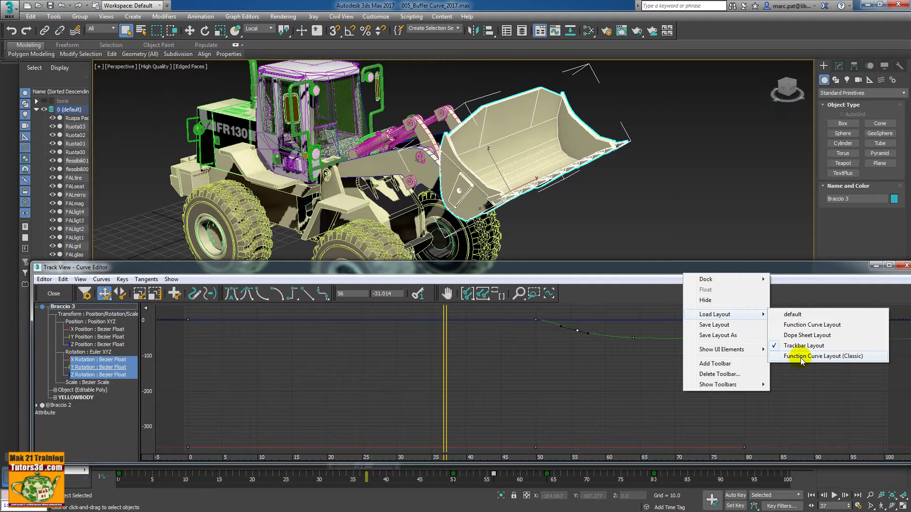
click(826, 361)
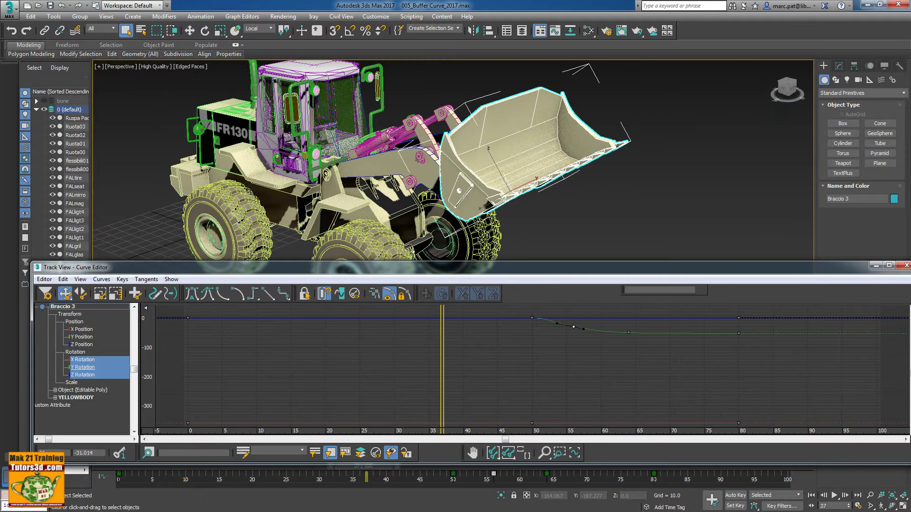
drag(909, 311, 871, 311)
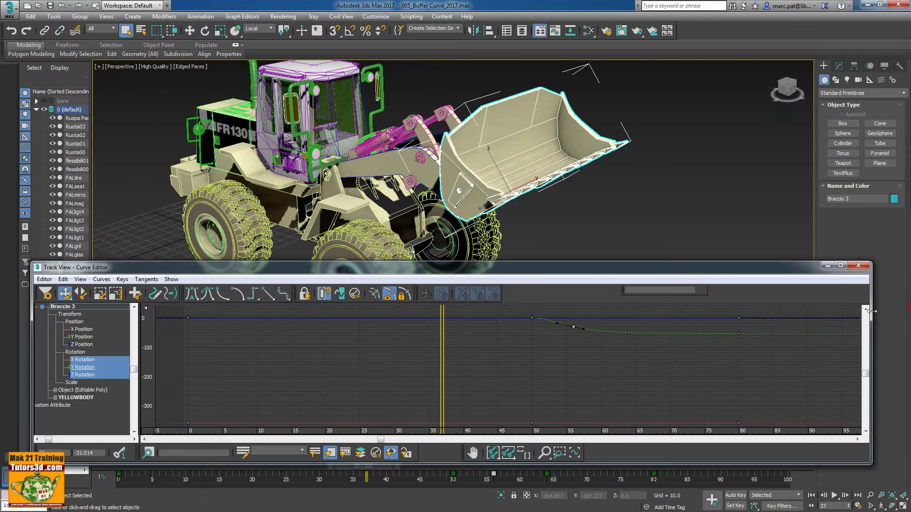
drag(592, 267, 596, 263)
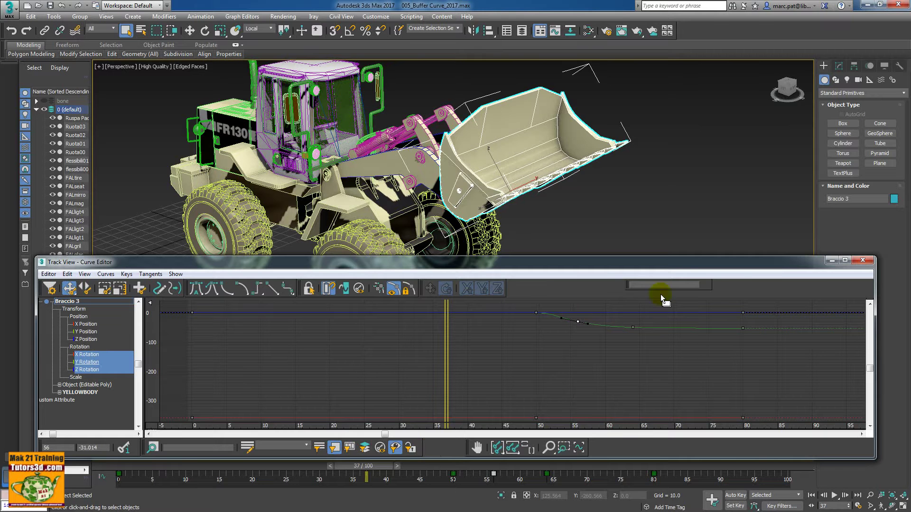
Step: Load Function Curve Layout, then shift the editor window right and narrow it
right_click(742, 289)
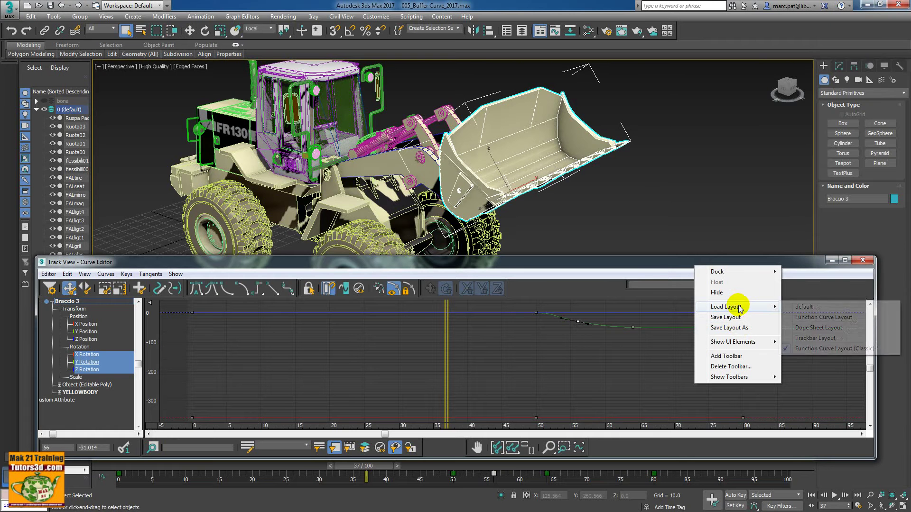
mouse_move(726, 307)
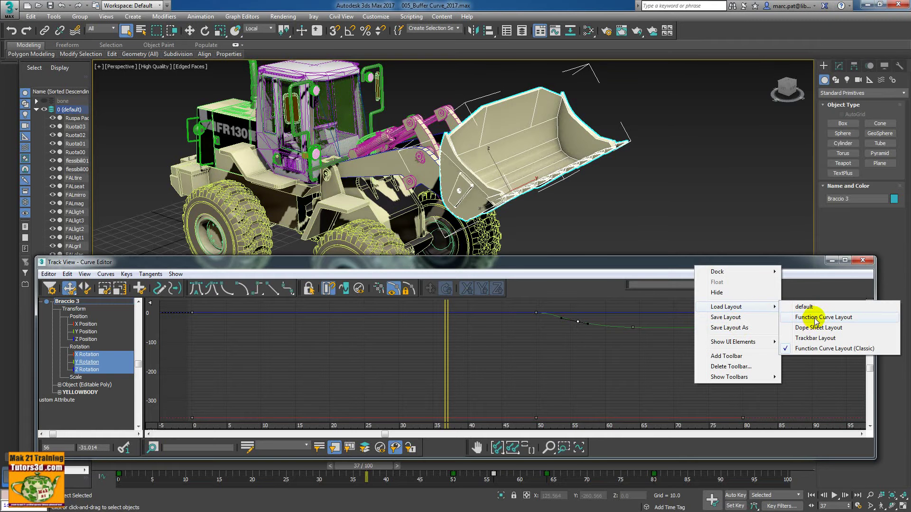
click(815, 320)
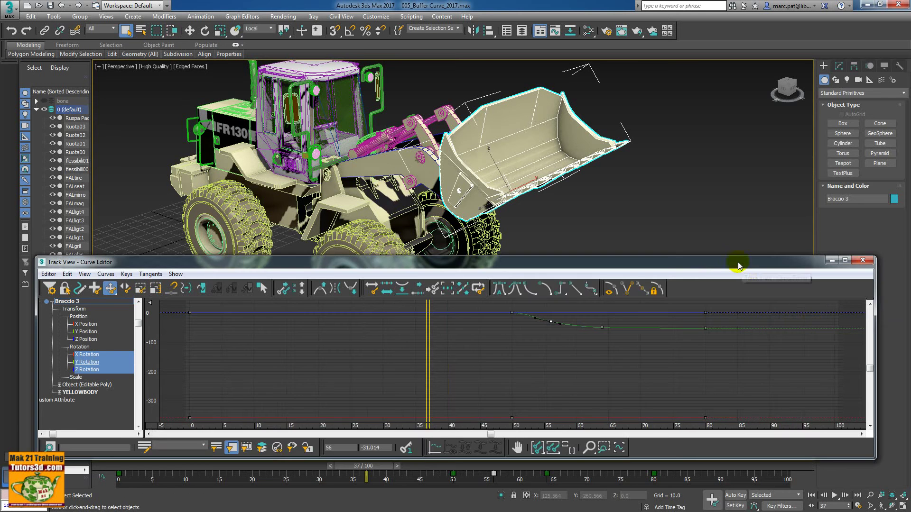
drag(739, 265, 765, 270)
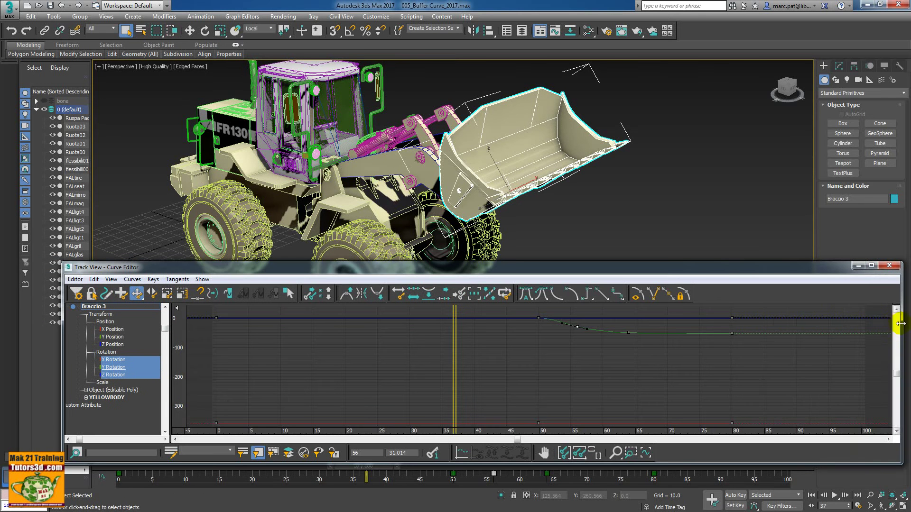
drag(900, 323, 810, 323)
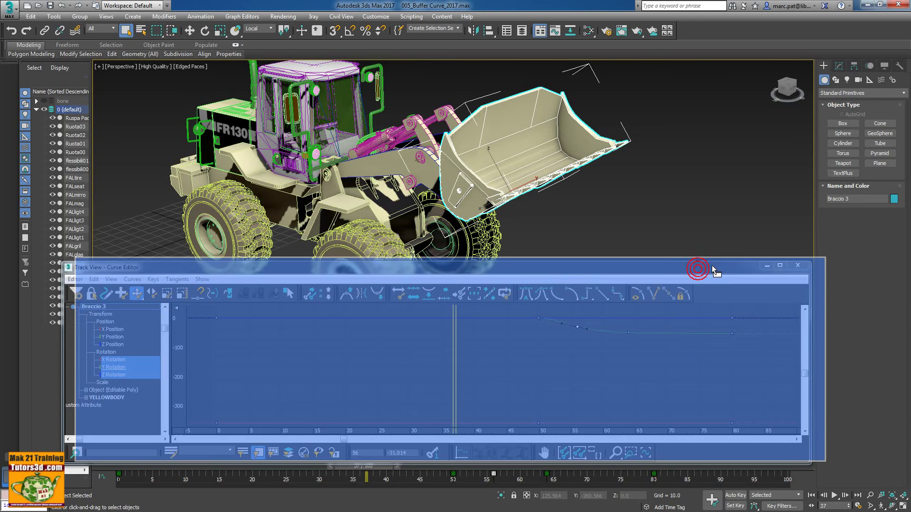